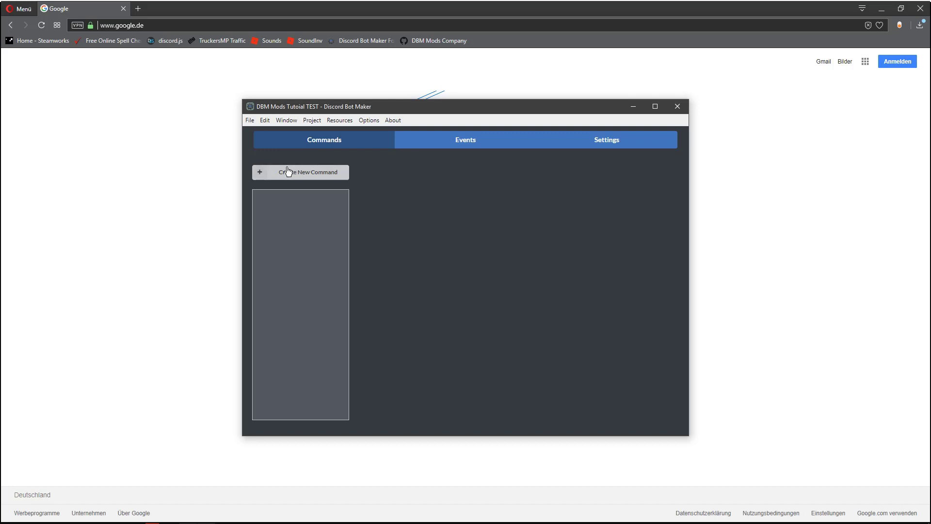
Check the available action categories through a temporary new command, and delete that command.
click(281, 172)
click(549, 318)
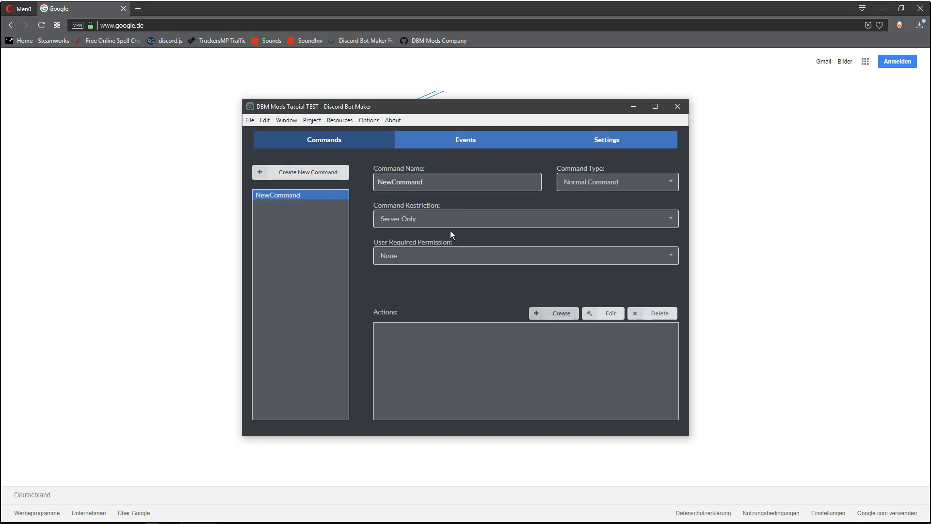
click(471, 174)
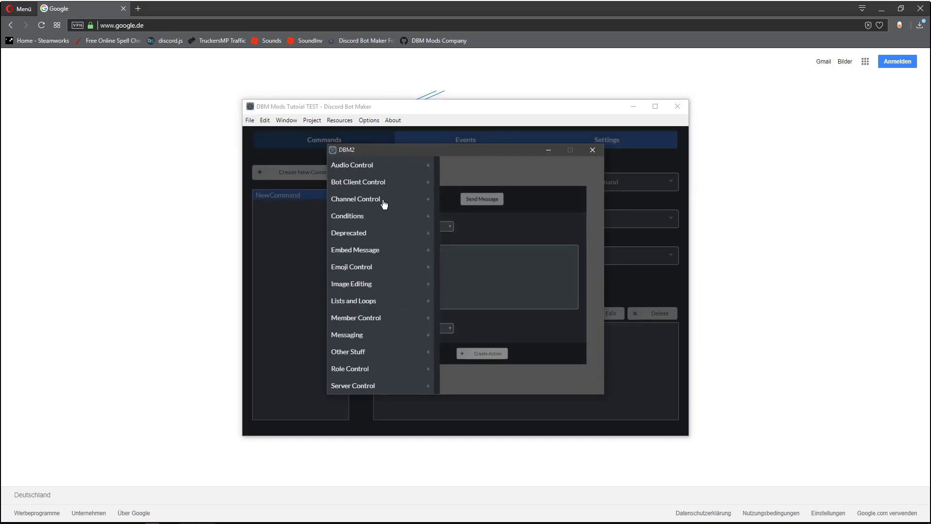
click(484, 224)
click(592, 150)
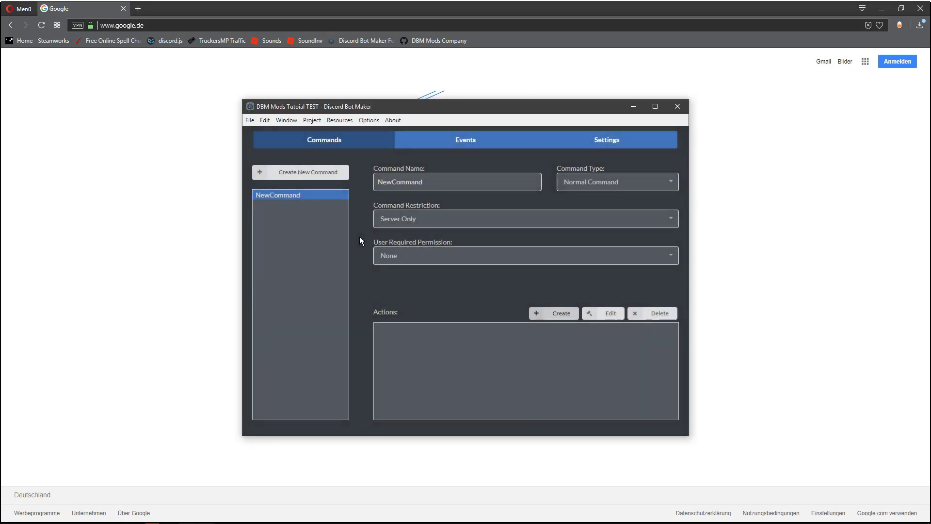
key(Delete)
key(Return)
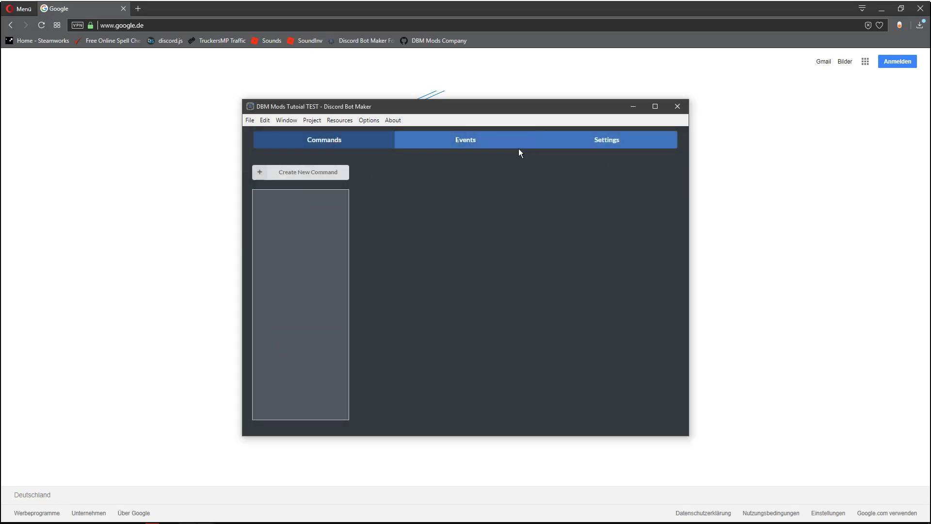
Switch to Discord and download the 1.8.4 release from the updates channel of the DBM Mods server.
drag(347, 113, 320, 106)
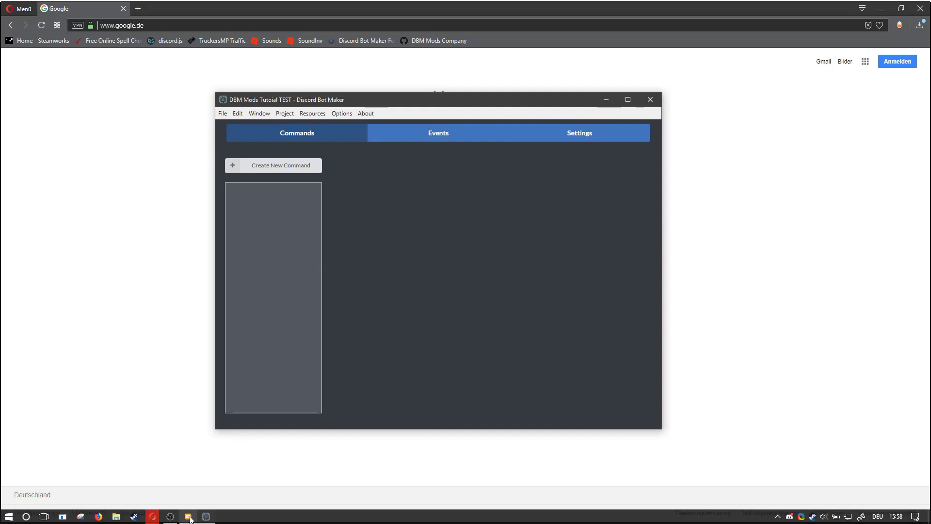
click(194, 514)
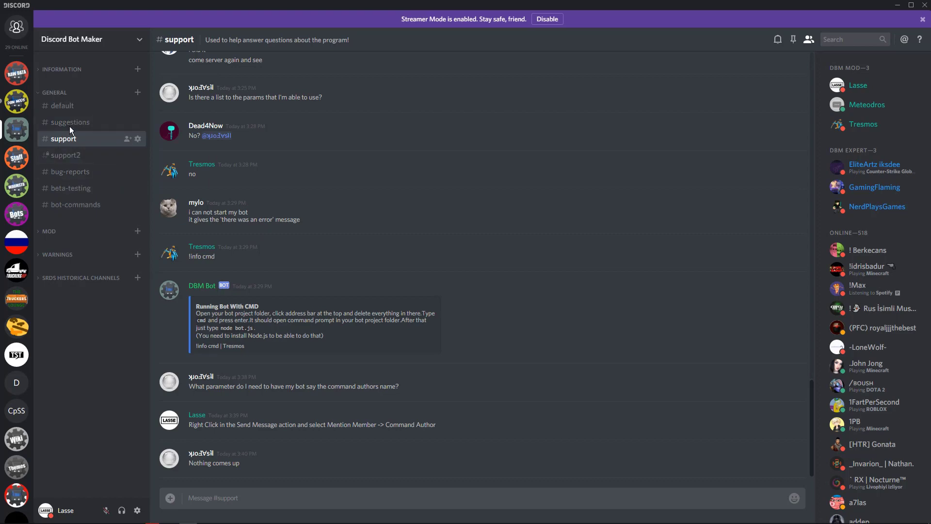
click(65, 101)
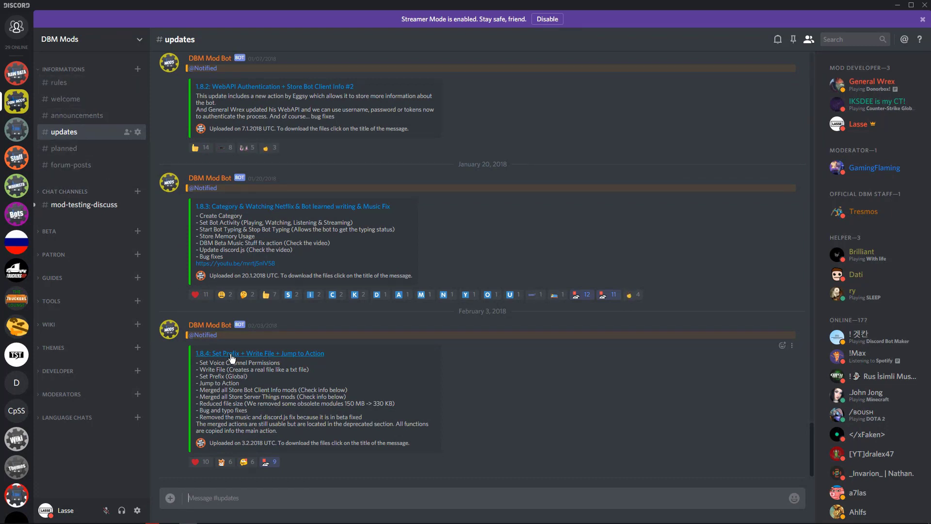
click(294, 359)
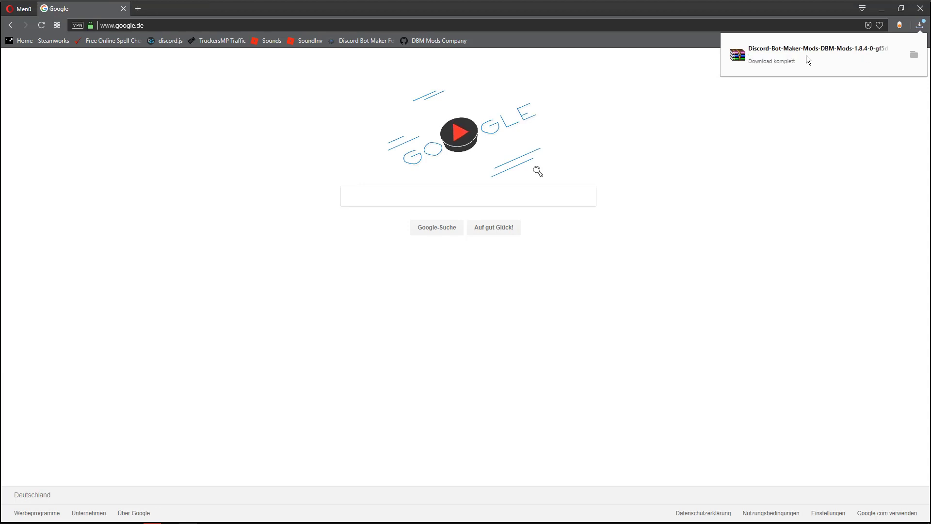
Open the downloaded DBM Mods 1.8.4 archive in WinRAR and enter its Discord-Bot-Maker-Mods-DBM-Mods-f5d6217 folder.
click(765, 59)
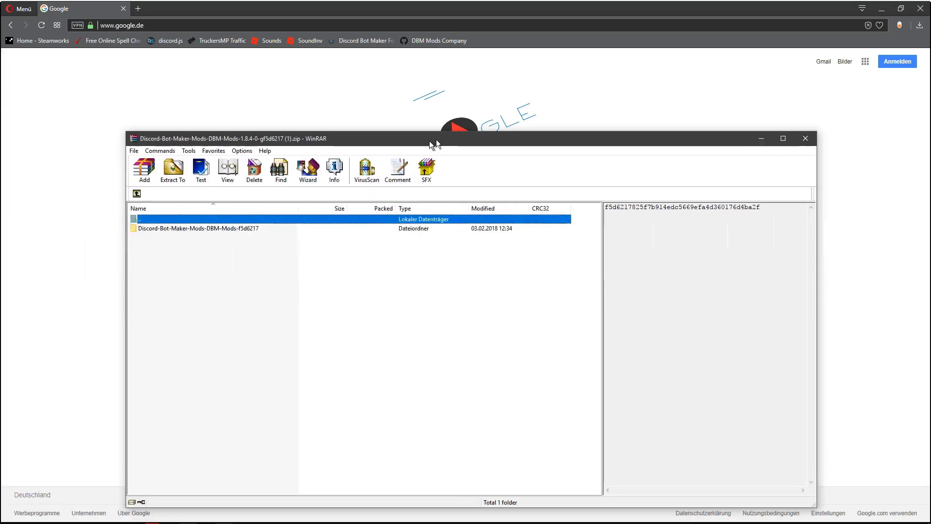
drag(429, 141, 453, 89)
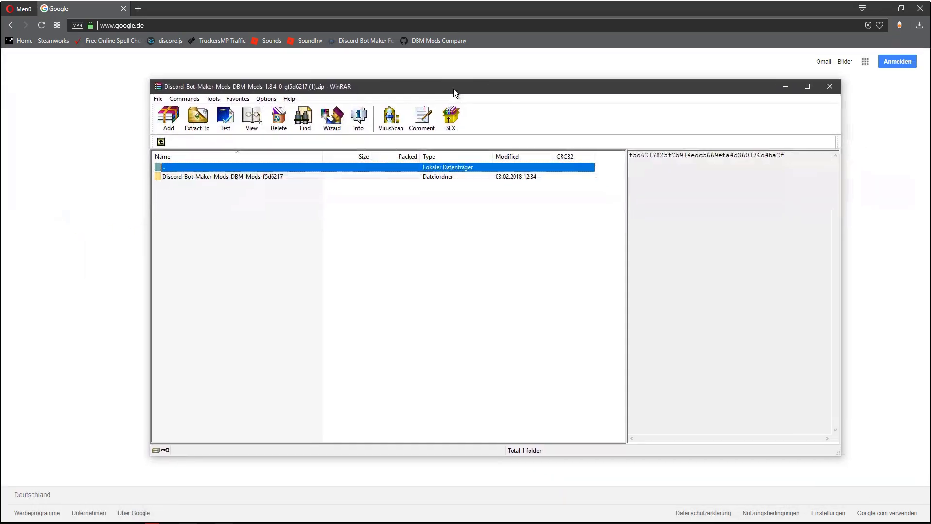
double_click(202, 179)
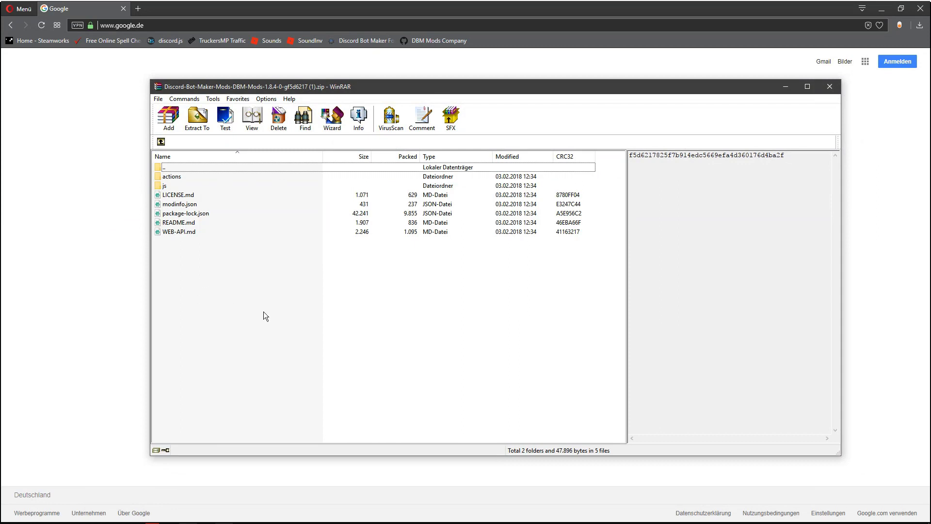
Switch to Discord Bot Maker and open its actions directory in the file explorer.
click(211, 519)
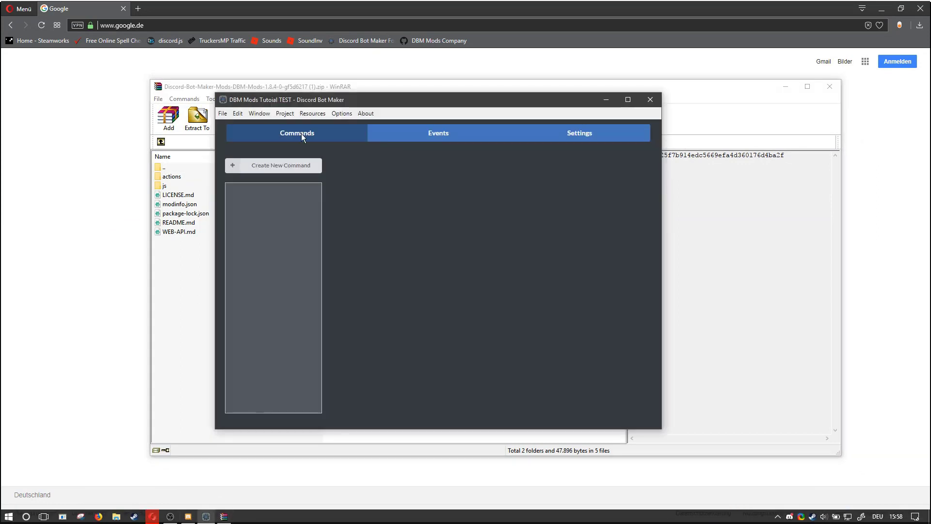
drag(255, 102, 348, 102)
click(381, 114)
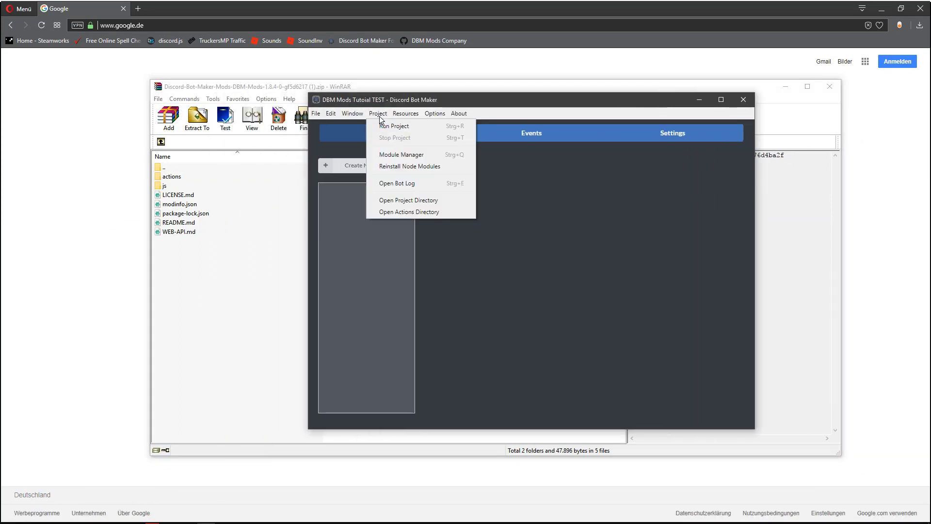
click(426, 211)
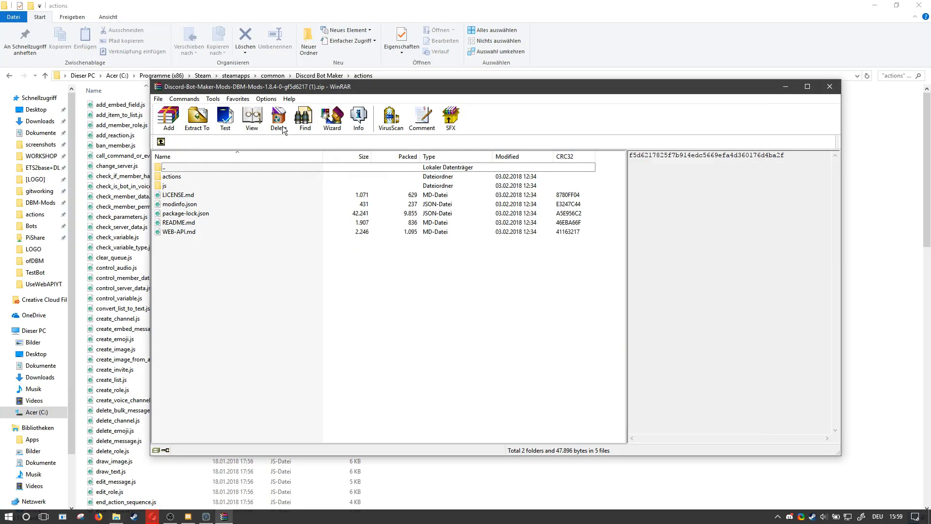
Move all files from the archive's actions folder into the Discord Bot Maker actions directory, replacing files with the same names.
double_click(184, 177)
click(233, 331)
key(ctrl+a)
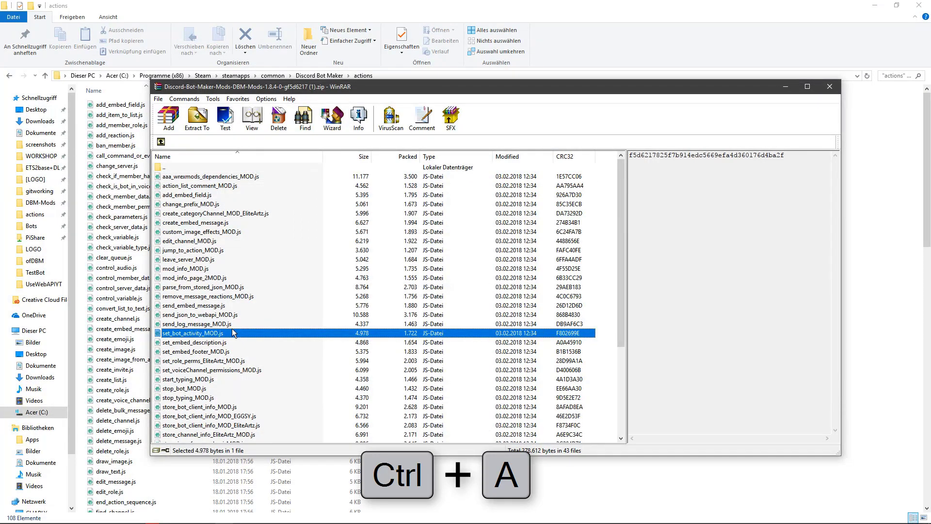
drag(231, 328, 546, 142)
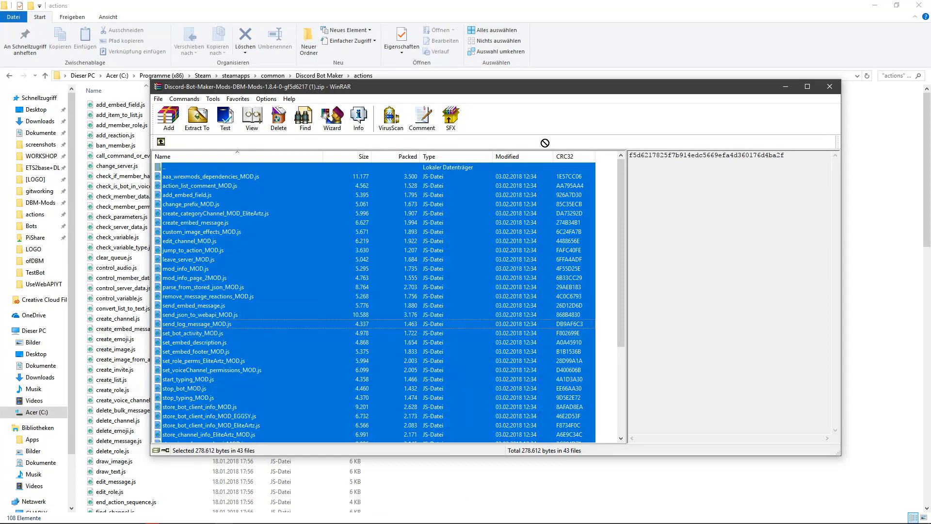
drag(482, 465, 480, 488)
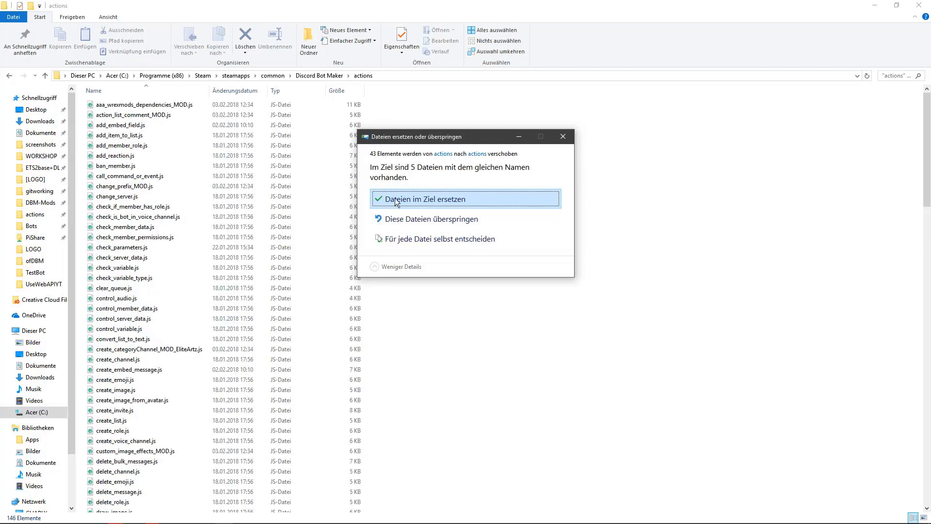
click(445, 199)
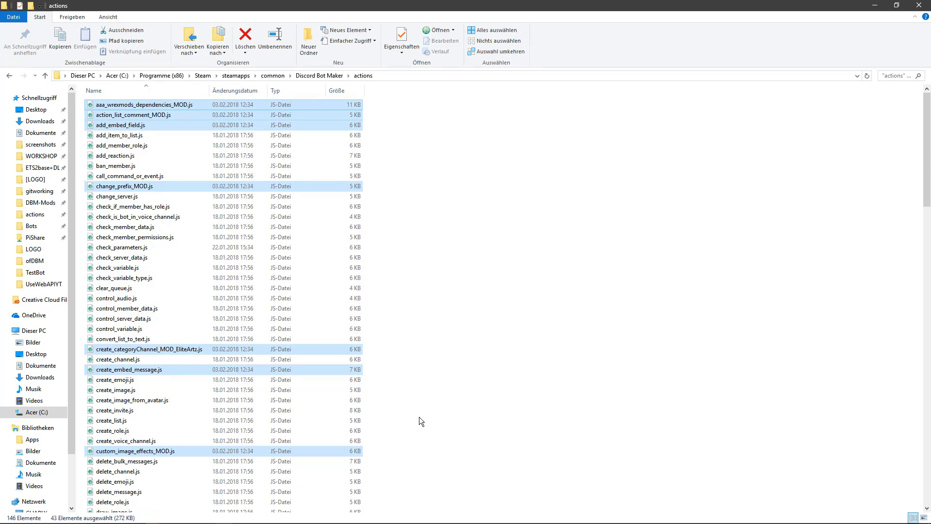
Close Discord Bot Maker and relaunch it through Steam.
mouse_move(388, 522)
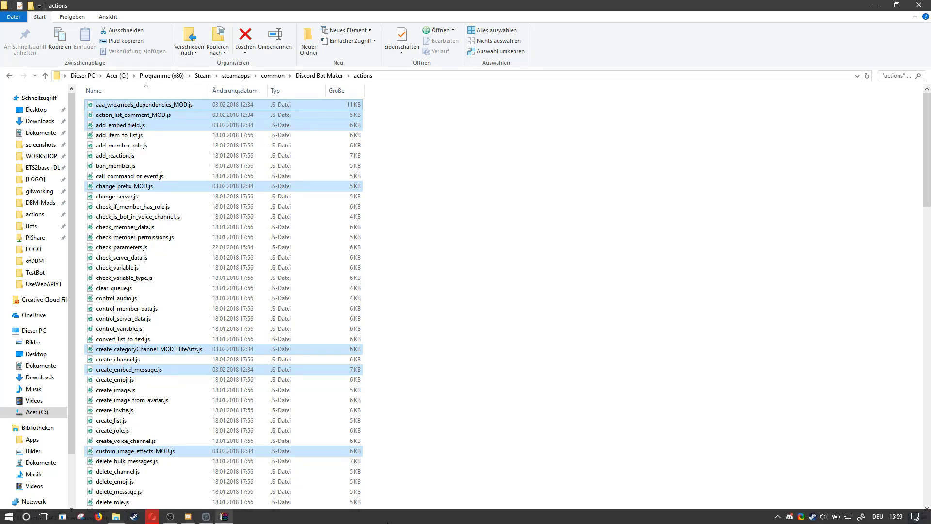
click(224, 517)
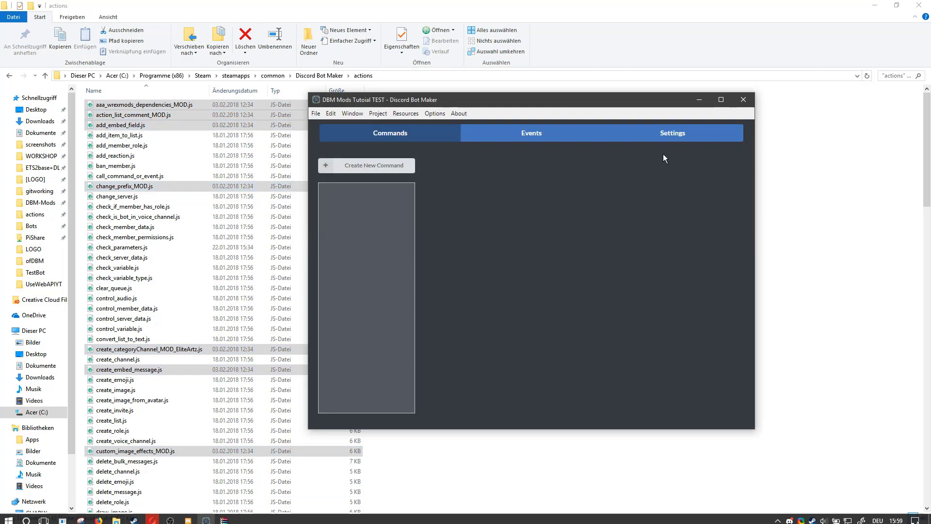
click(444, 291)
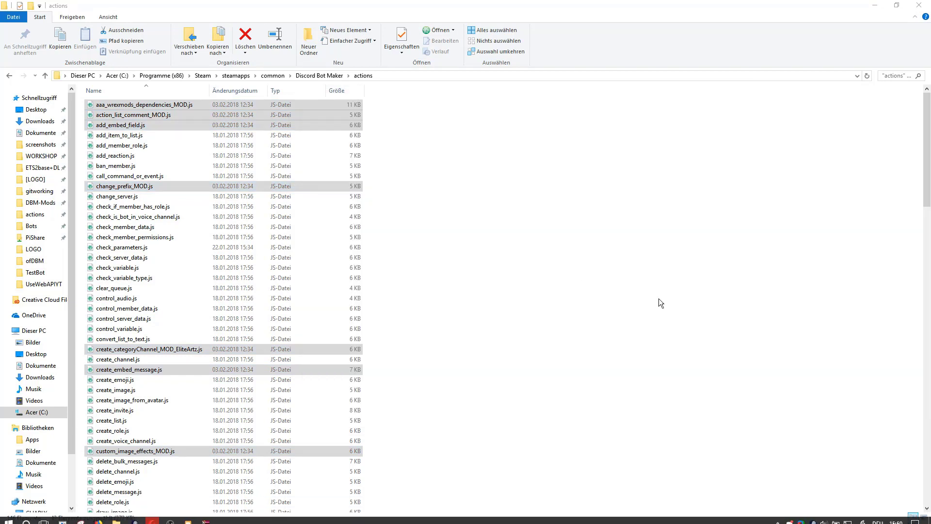
right_click(820, 518)
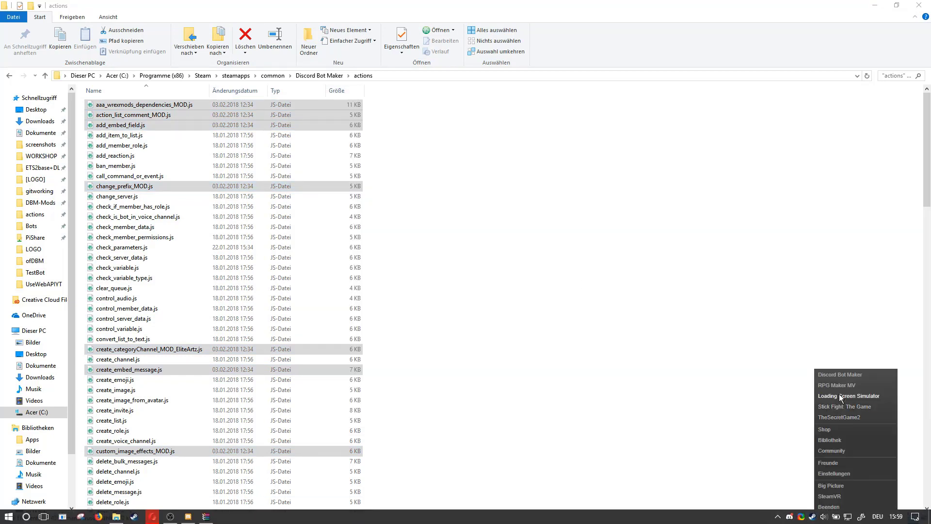
click(842, 379)
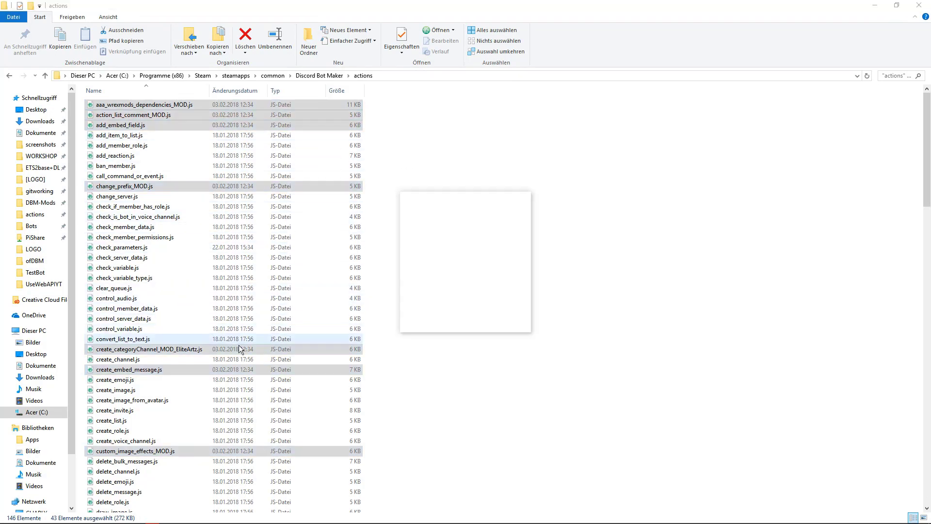
scroll(188, 416, down, 4)
scroll(187, 411, down, 15)
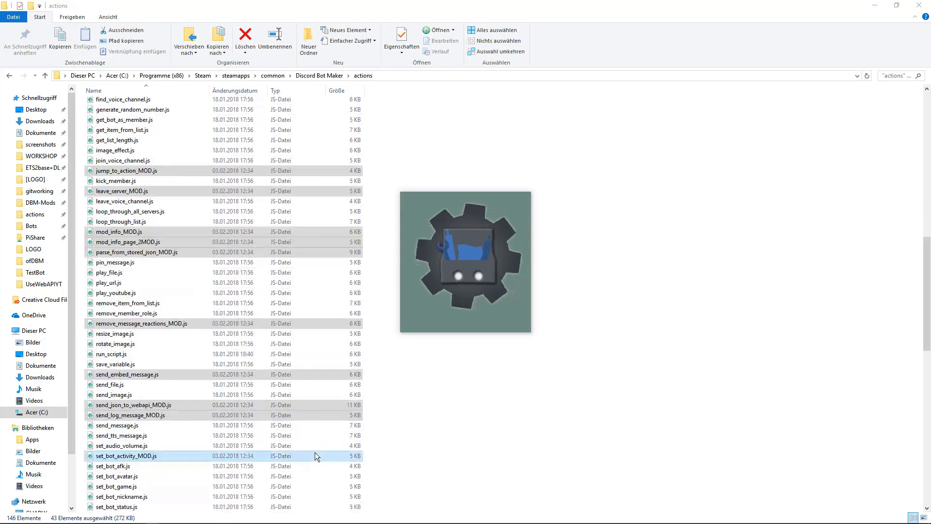
scroll(315, 456, down, 4)
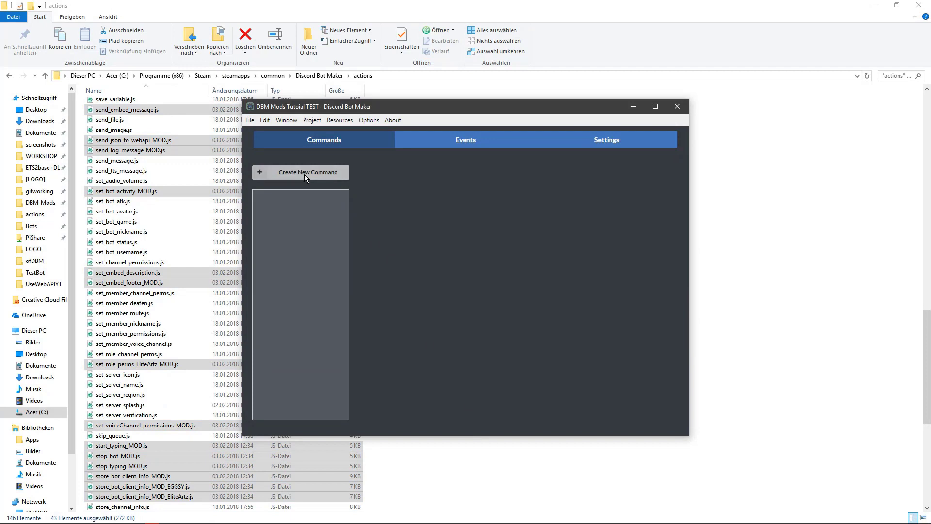
Create a new command and choose the Mod Information action for its new action.
click(304, 173)
click(555, 314)
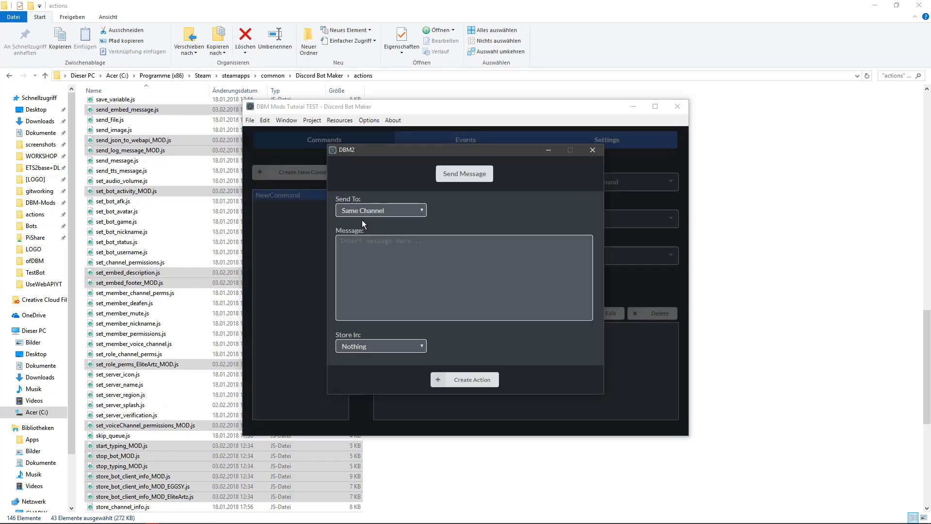
click(469, 176)
click(402, 166)
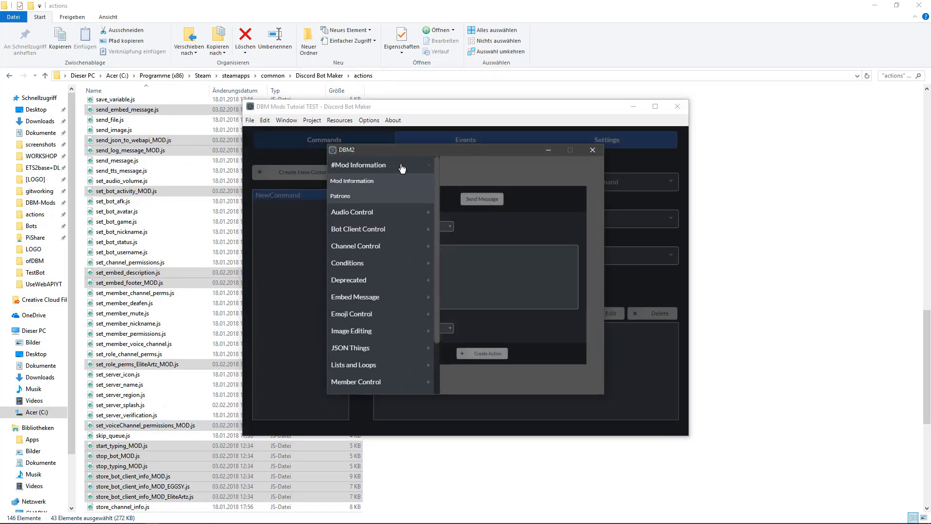
click(380, 182)
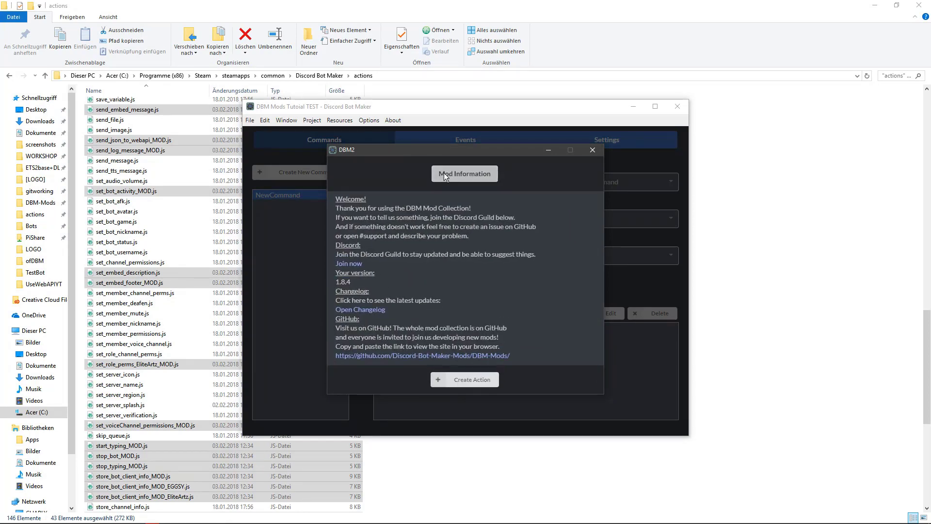
Browse the action categories, including Embed Message and JSON Things, for the newly installed mod actions.
click(465, 173)
scroll(380, 320, down, 2)
scroll(374, 291, up, 2)
scroll(371, 280, up, 1)
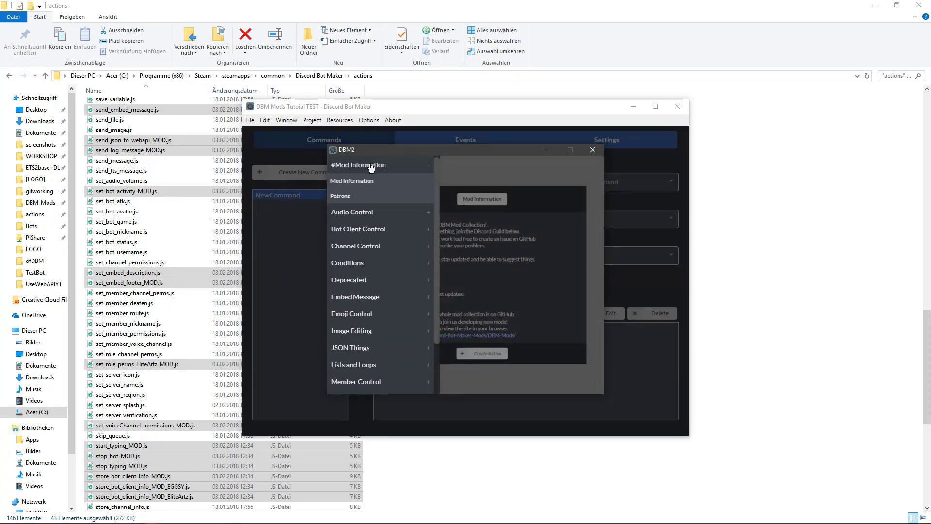
scroll(371, 280, down, 3)
click(372, 268)
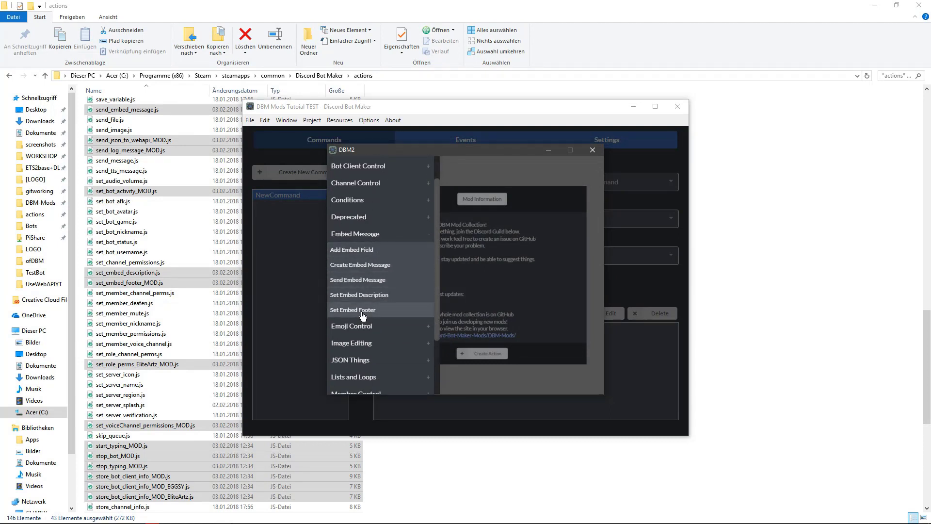
scroll(370, 315, down, 3)
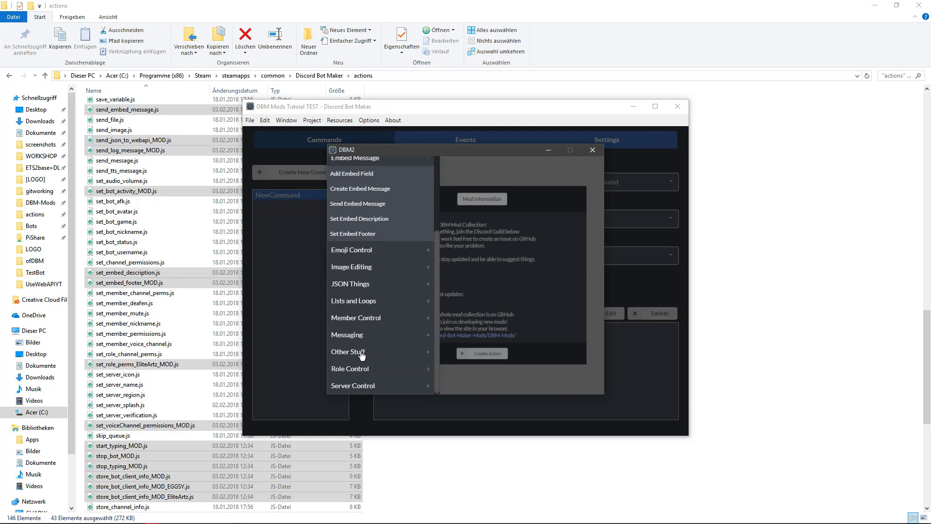
scroll(358, 340, up, 4)
click(345, 267)
scroll(346, 271, down, 2)
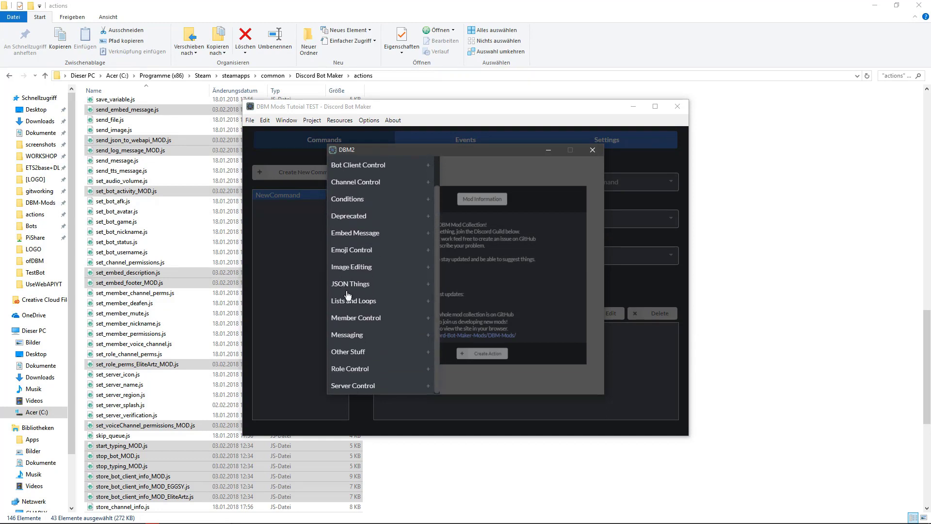
click(354, 288)
scroll(354, 296, down, 3)
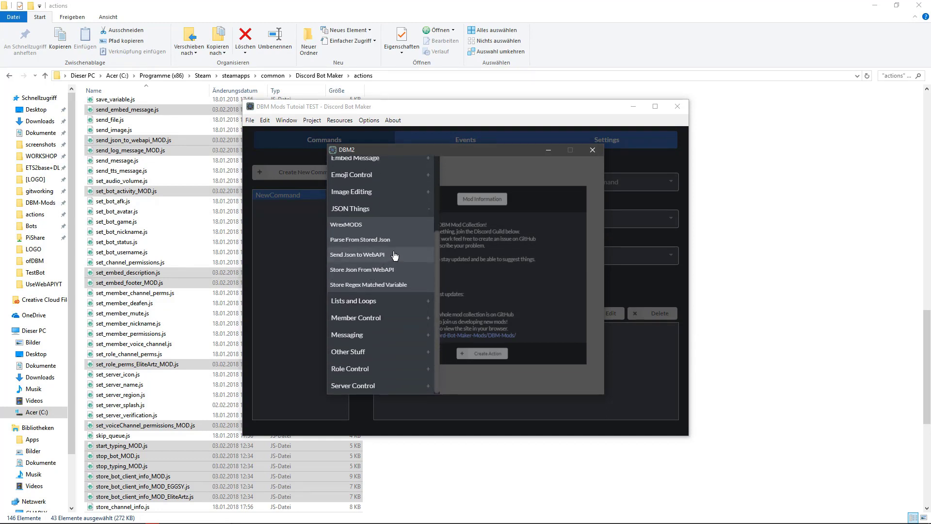
Examine the settings of the Store Json From WebAPI action and close the action window.
click(384, 269)
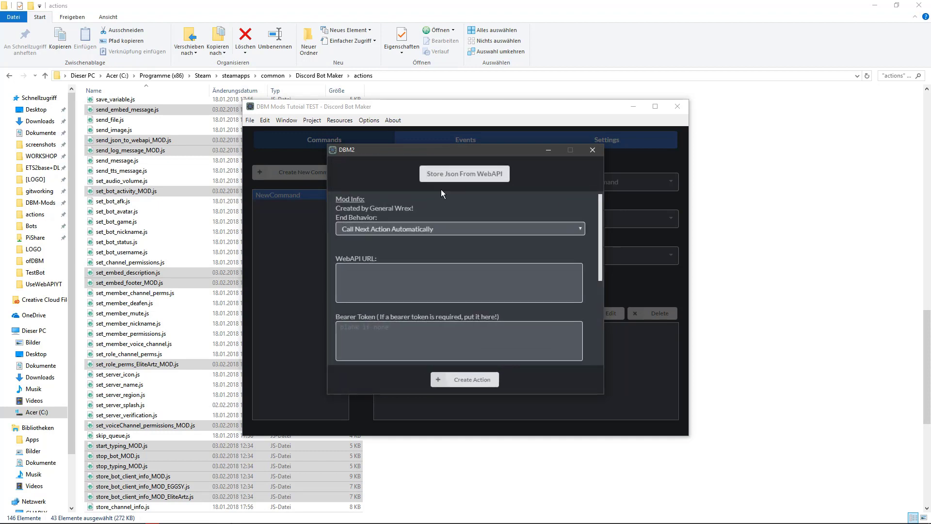
scroll(479, 284, down, 5)
scroll(478, 285, up, 5)
click(590, 148)
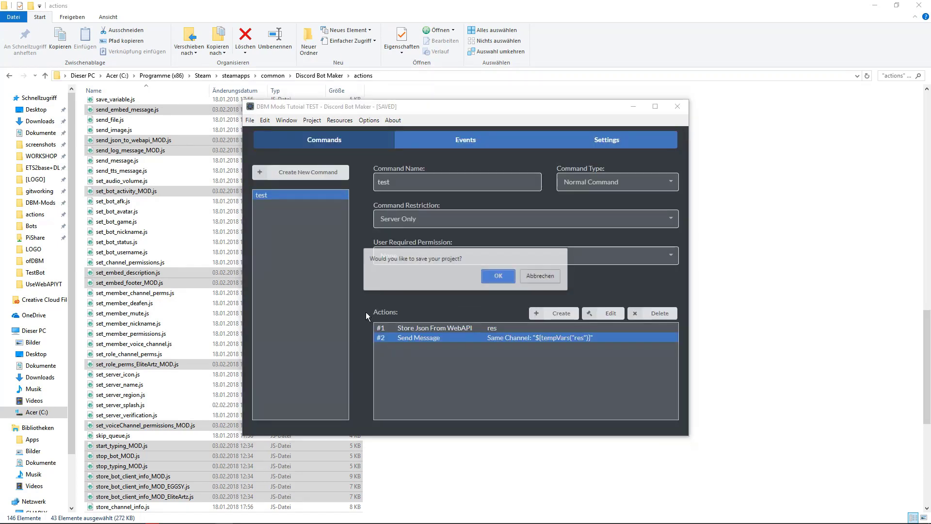
Confirm saving the project and open the running bot's log to check that the bot starts.
key(Return)
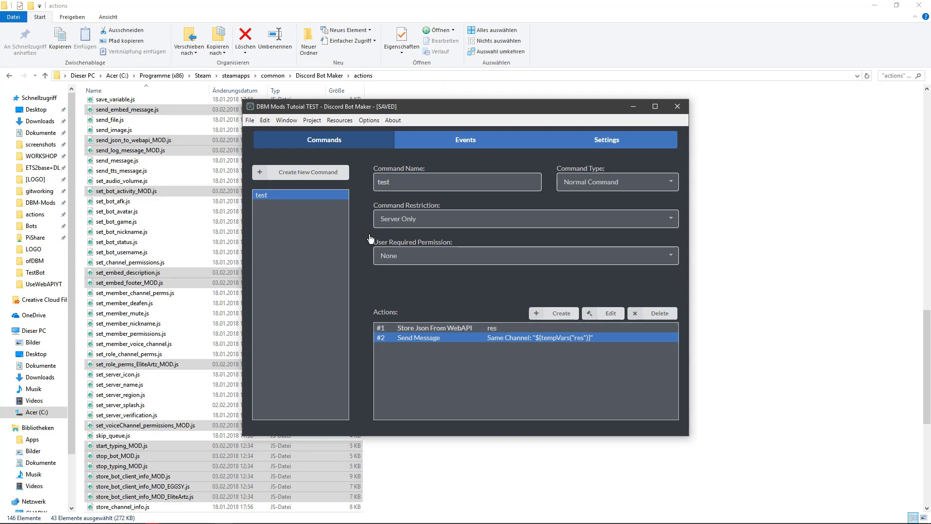
click(311, 119)
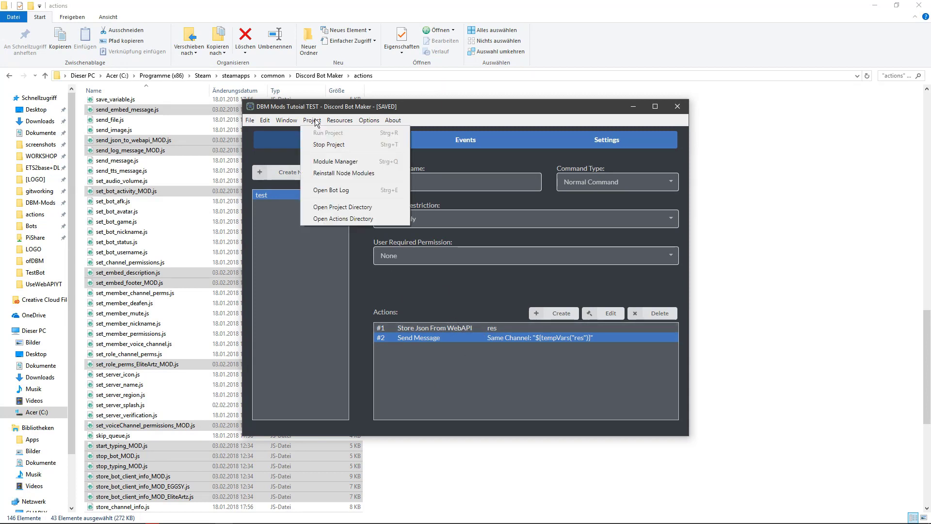
click(332, 190)
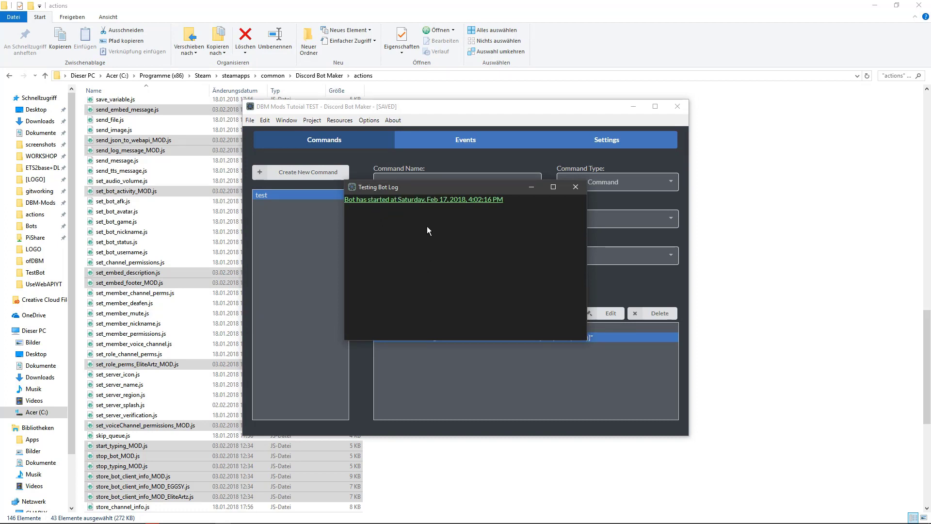
click(434, 244)
drag(403, 192, 418, 213)
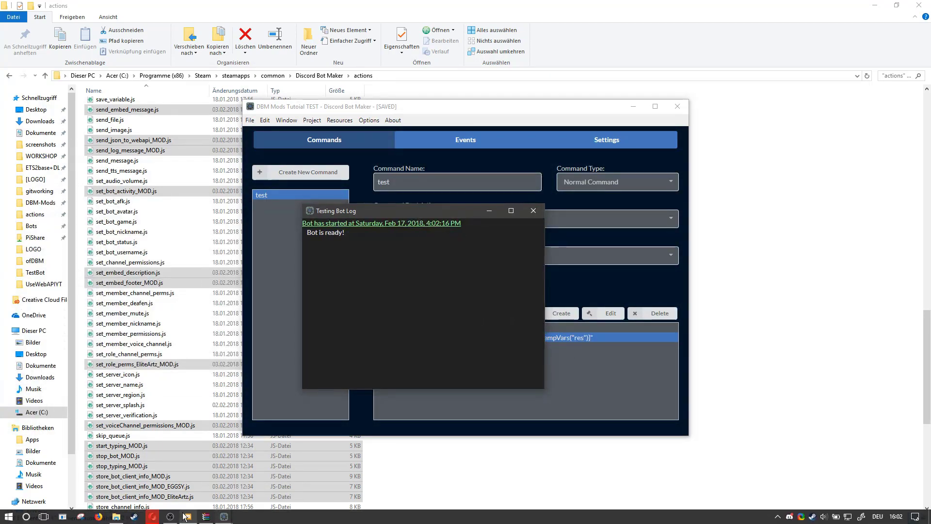
Switch to Discord and send !test in the emoji server's general channel.
click(186, 517)
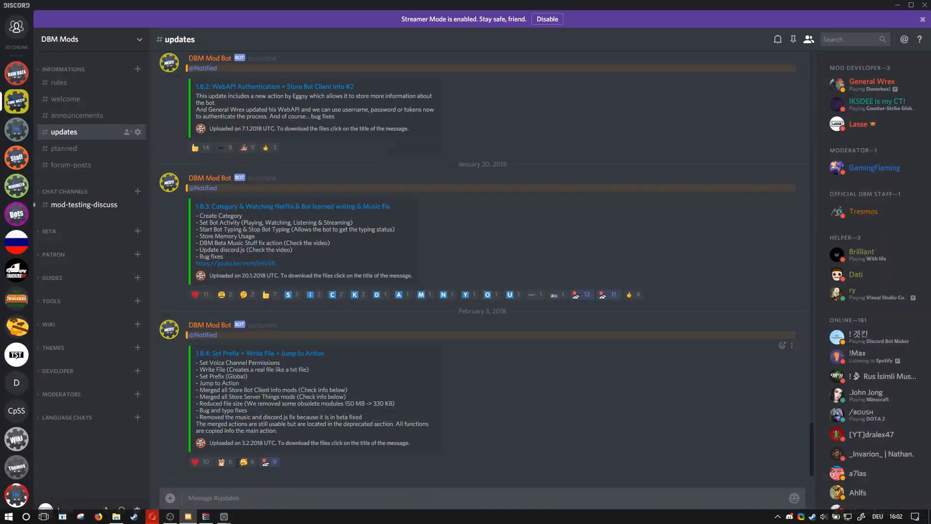
click(17, 326)
click(62, 105)
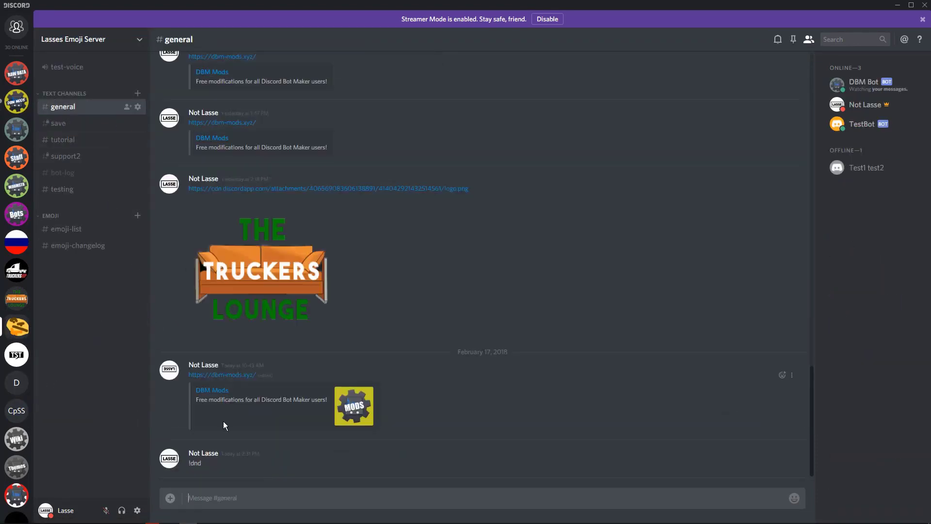
text(!test)
key(Return)
drag(203, 464, 186, 470)
click(187, 467)
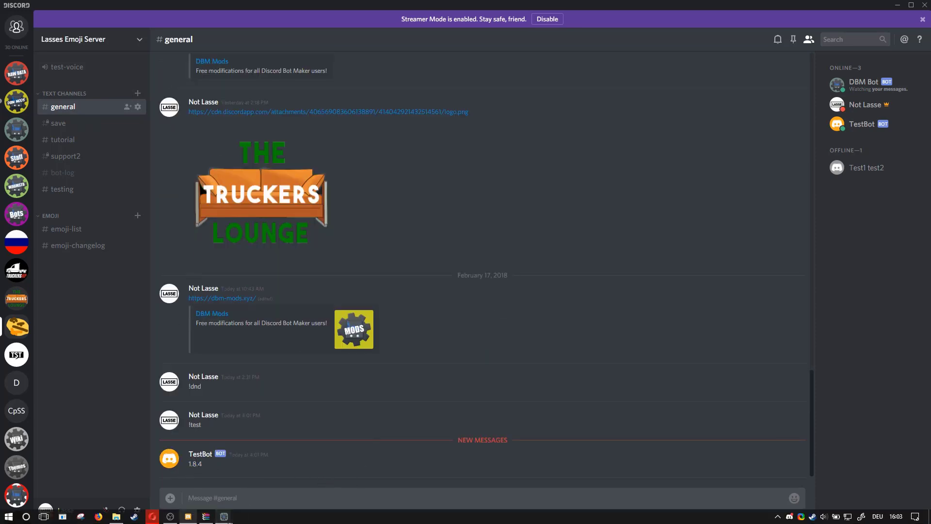
Examine the testing bot log for the entries written by the test command.
mouse_move(206, 516)
click(266, 478)
drag(386, 250, 506, 252)
click(391, 332)
click(497, 254)
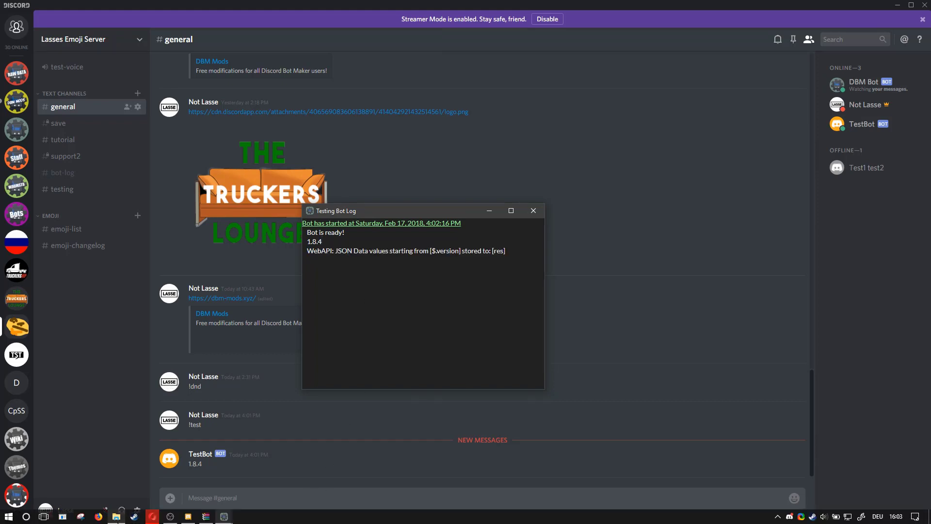
Switch back to Discord Bot Maker and open the project's directory in File Explorer.
click(116, 516)
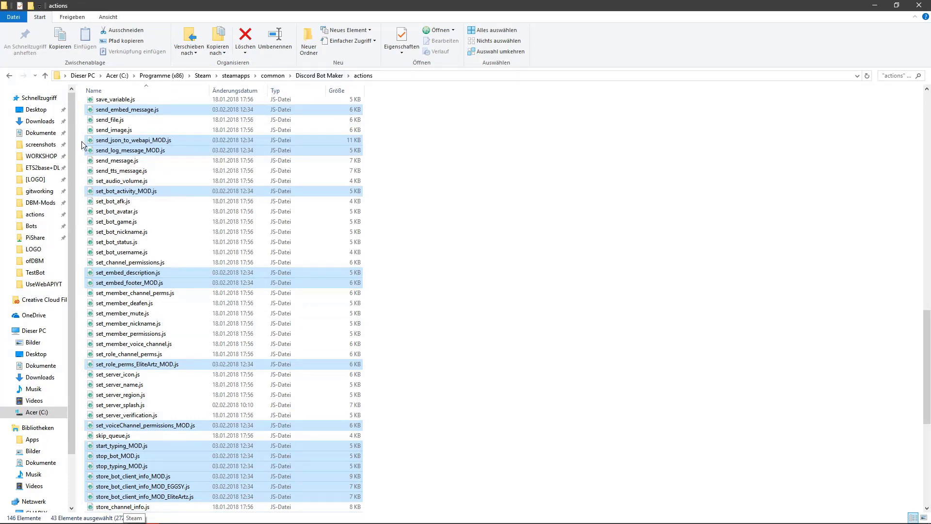
mouse_move(191, 521)
click(185, 478)
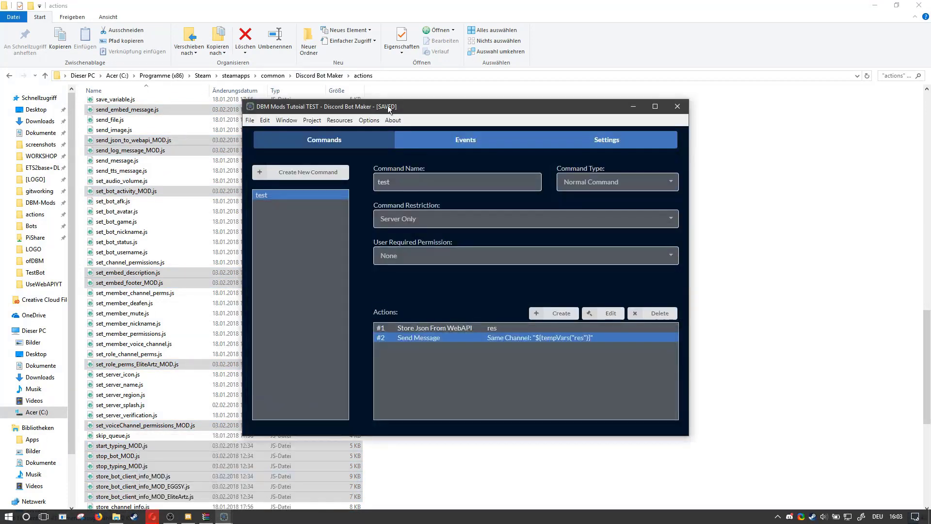
click(313, 120)
click(315, 219)
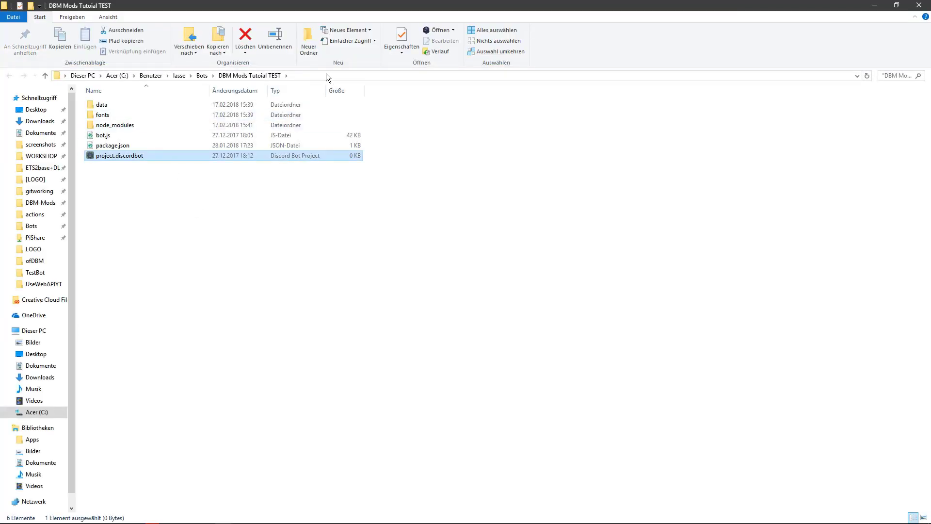
Open a command prompt in the project folder and run npm i.
click(326, 73)
text(cmd)
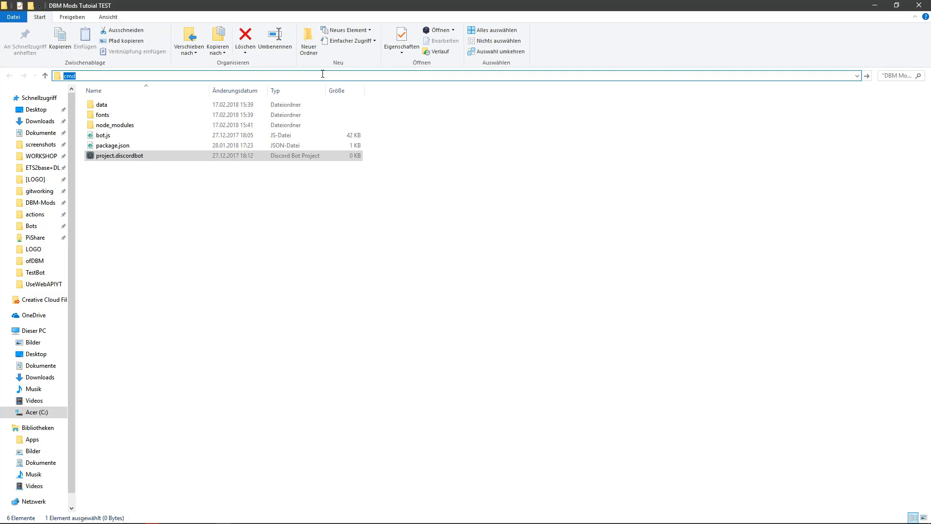
key(Return)
drag(278, 135, 400, 124)
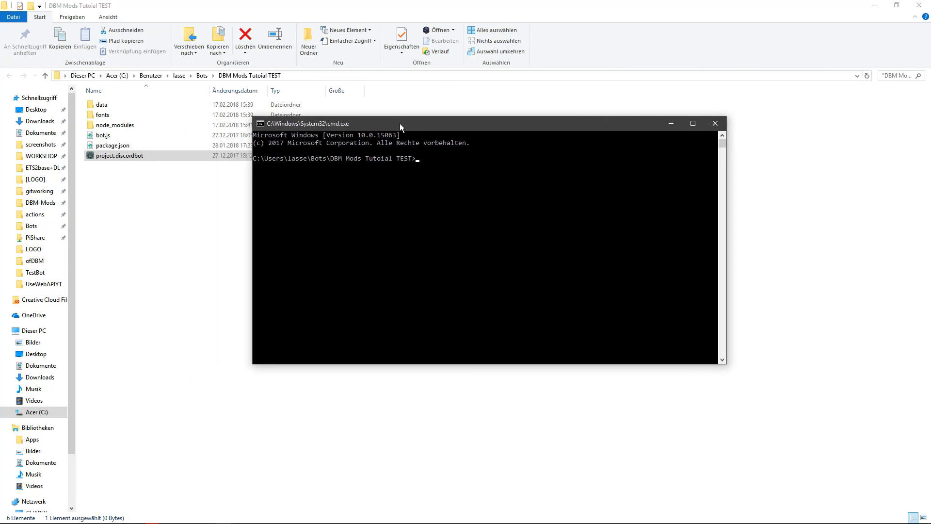
text(npm i)
key(Return)
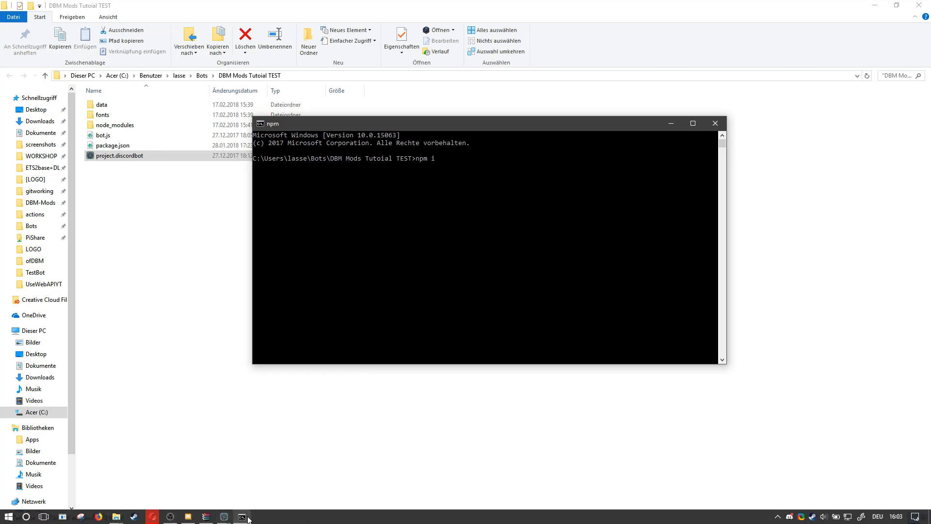
mouse_move(254, 517)
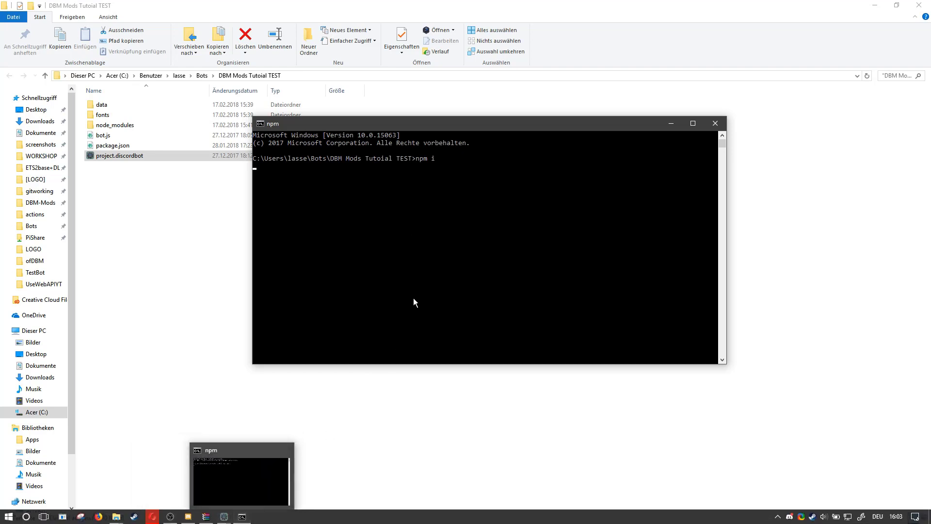
click(441, 245)
click(487, 221)
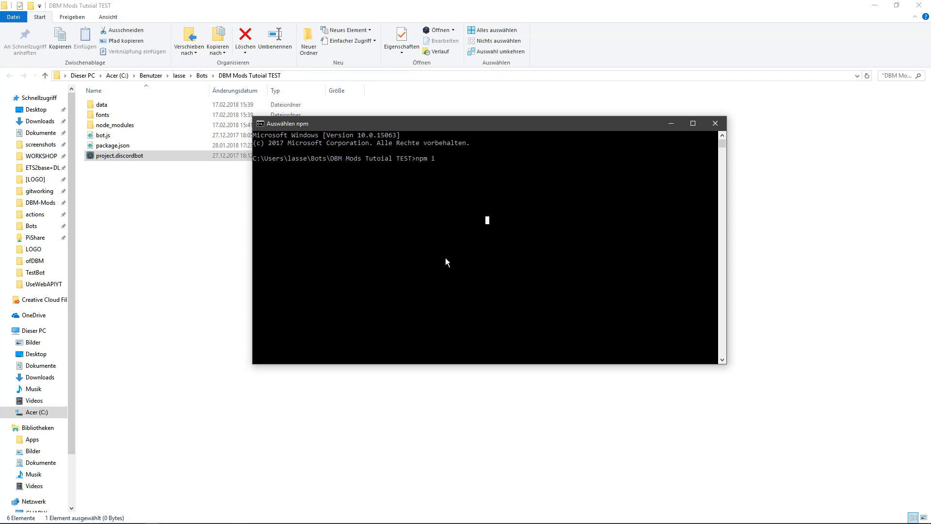
key(Escape)
click(422, 229)
Enter npm i request --save in a second command prompt for the project folder and close it without running the command.
click(310, 74)
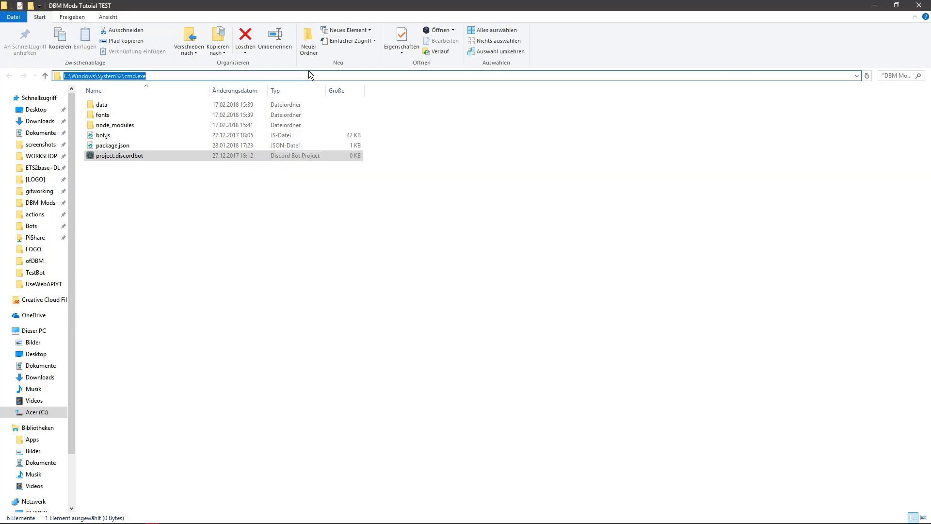
key(BackSpace)
text(c)
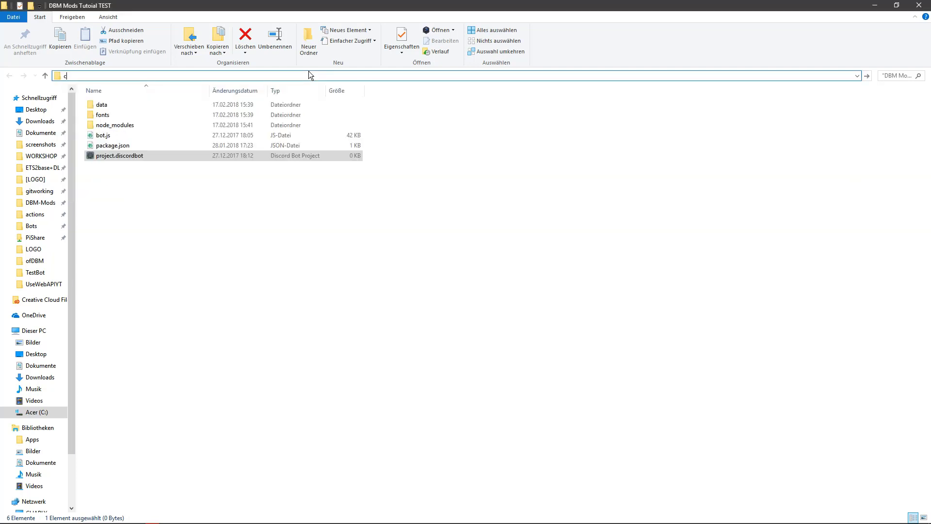
text(md)
key(Return)
text(npm i)
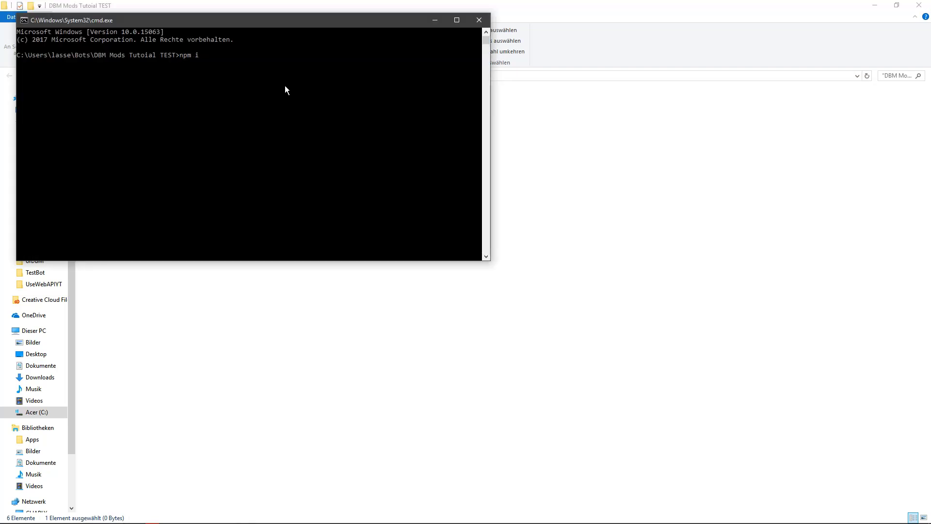
text( request --save)
drag(229, 24, 403, 74)
click(650, 72)
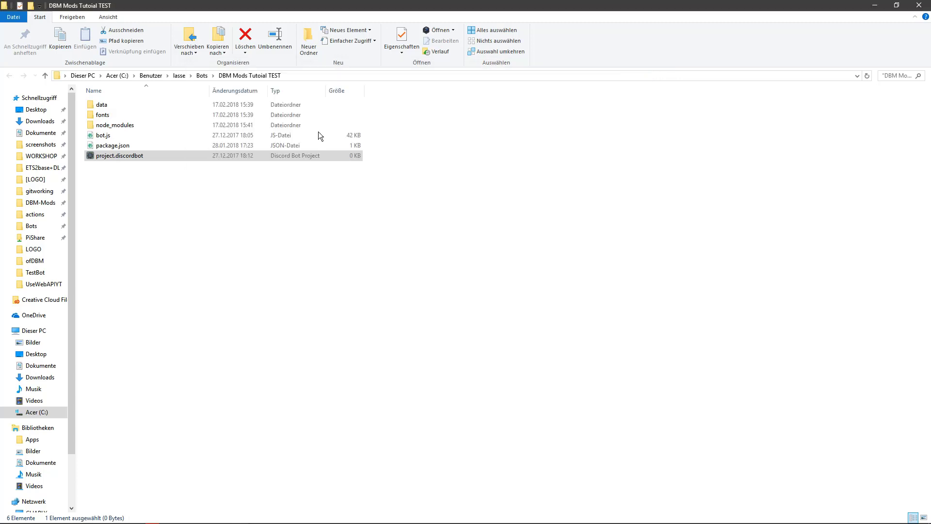
Open the project's node_modules folder and locate the request module folder.
double_click(105, 127)
click(222, 197)
key(r)
key(r)
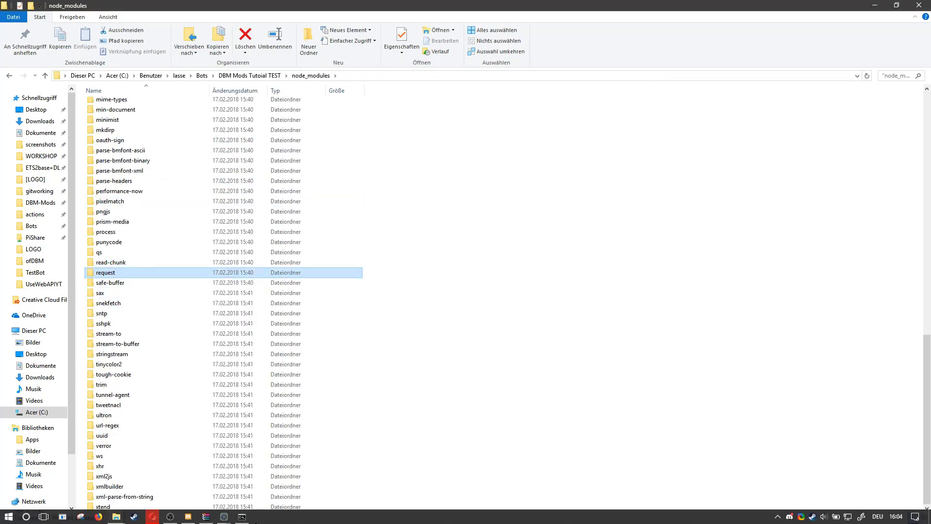
Abort the running npm i command and close its command prompt.
click(246, 517)
click(503, 252)
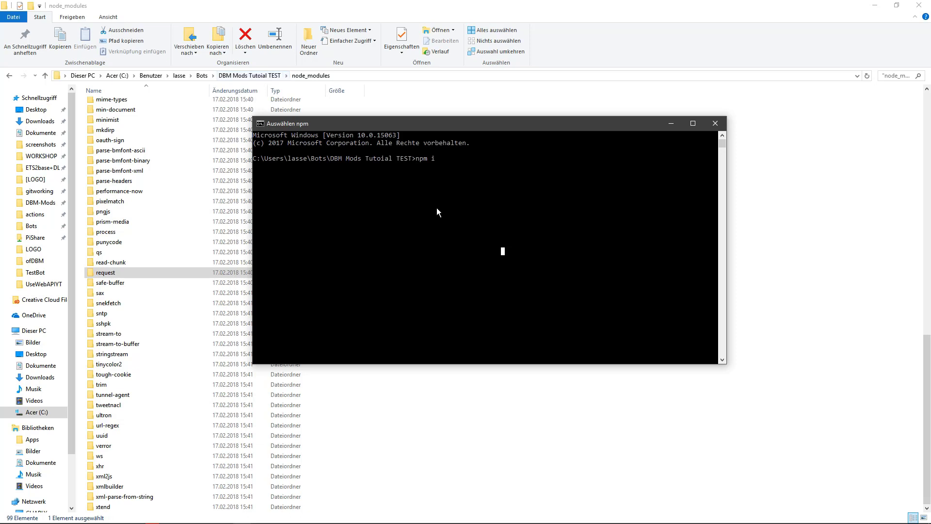
key(ctrl+c)
key(ctrl+c)
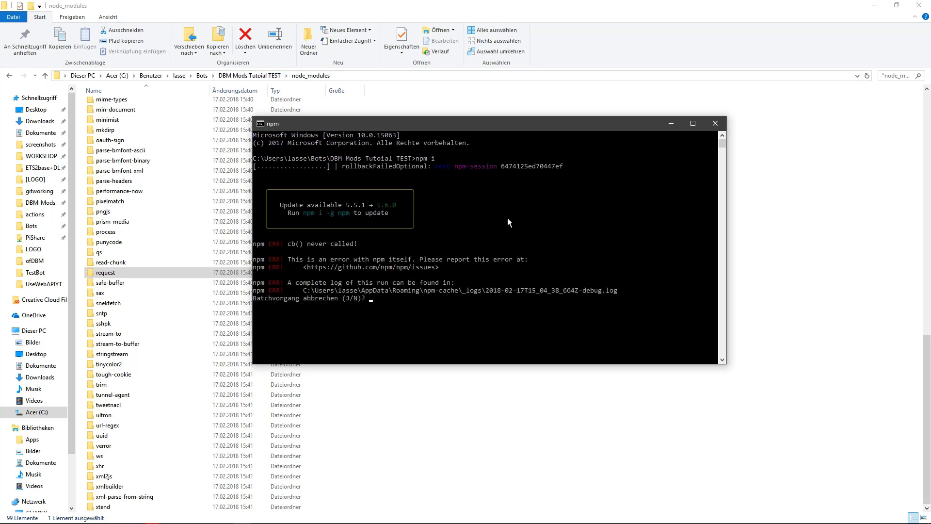
click(716, 123)
Switch to Discord and show the updates channel of the DBM Mods server.
click(229, 514)
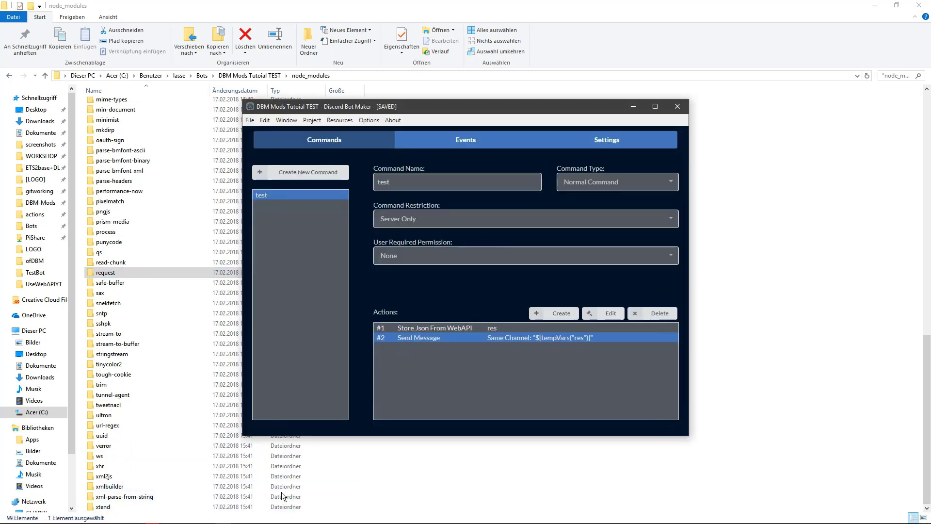
click(177, 515)
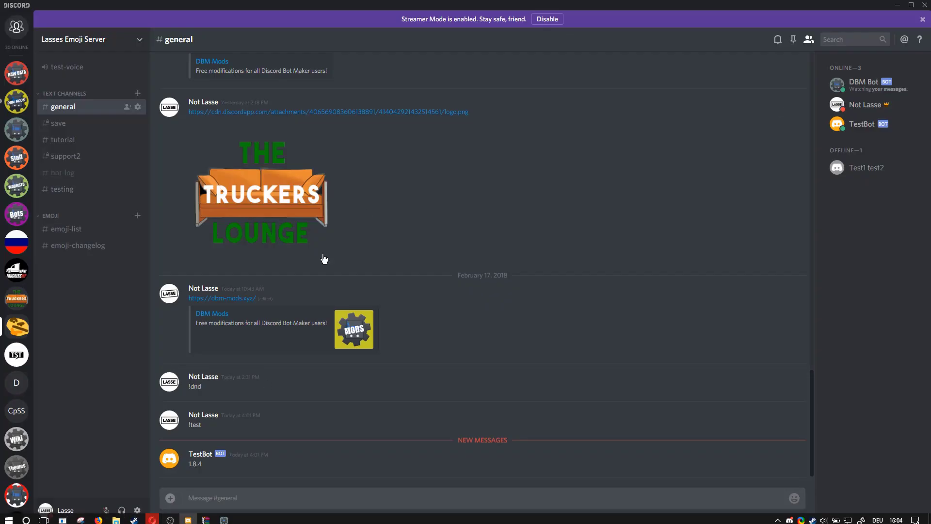
click(17, 103)
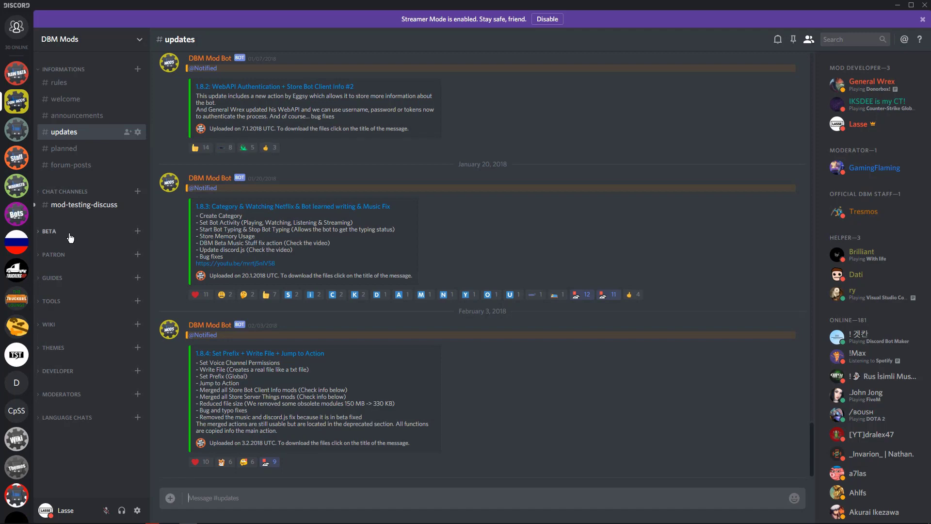
text(!ban)
key(ctrl+a)
key(BackSpace)
View the beta-updates channel under Beta, return to updates, and expand the Chat Channels category.
click(62, 231)
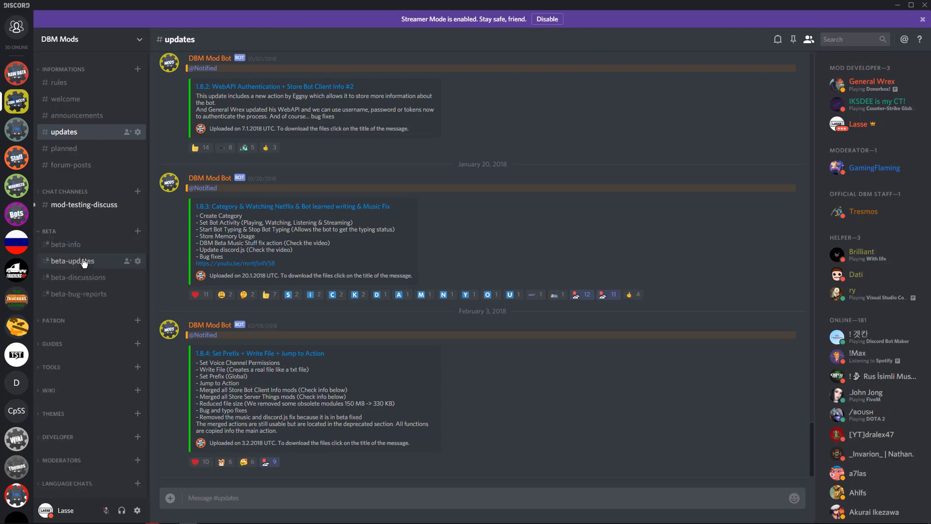
click(135, 261)
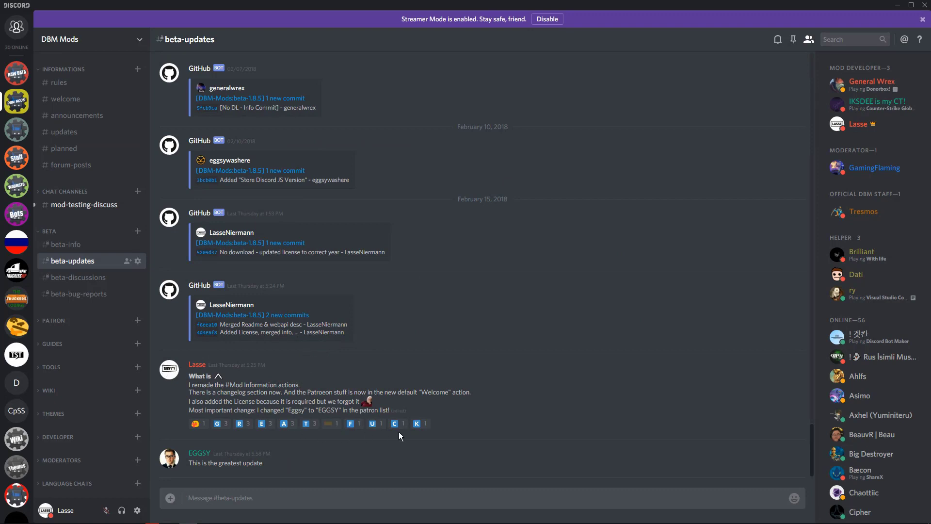
click(81, 133)
click(73, 192)
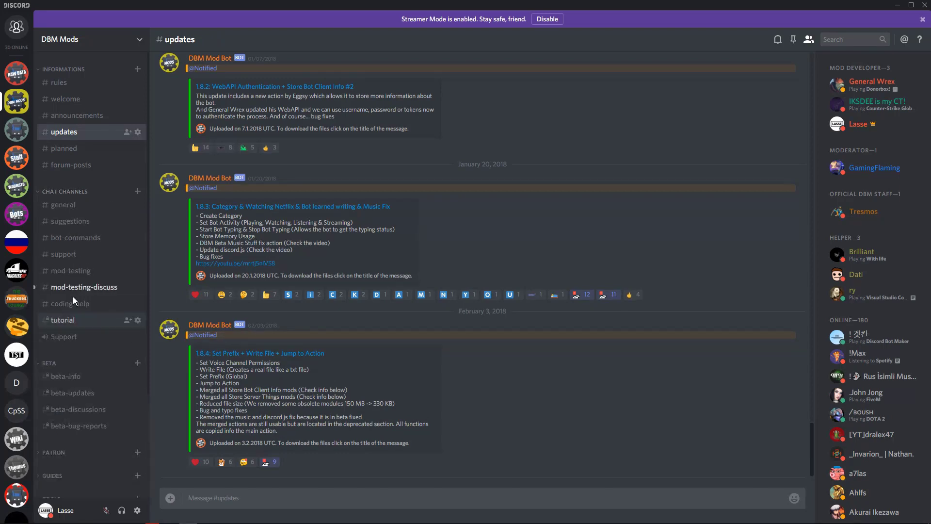
Open the Discord Bot Maker server's support channel.
click(16, 129)
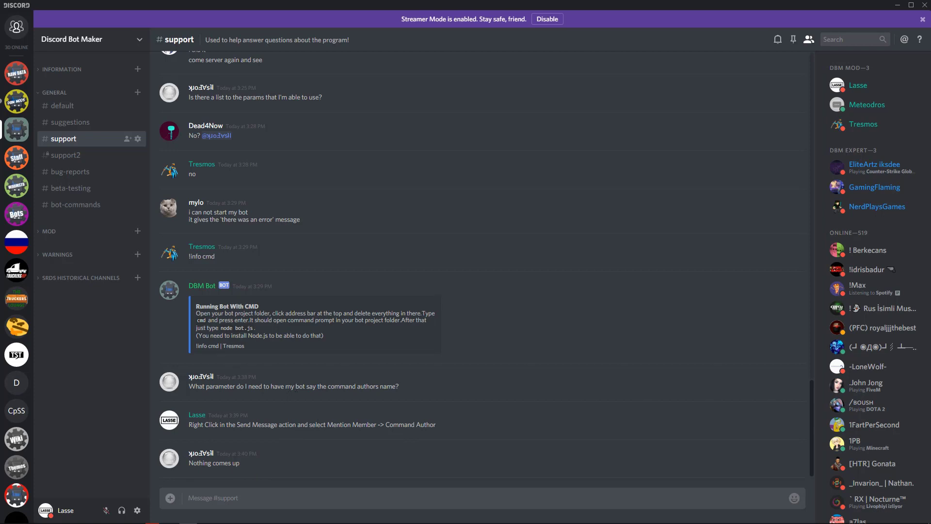
mouse_move(234, 521)
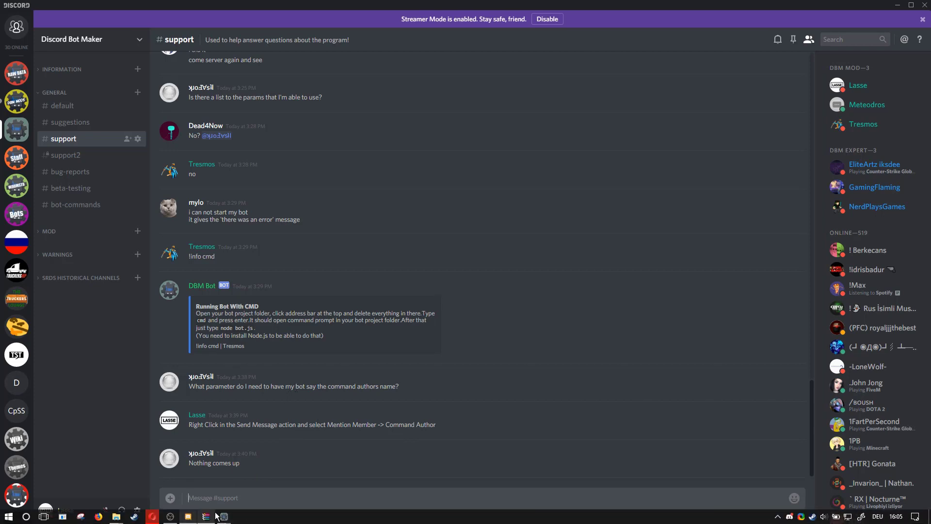